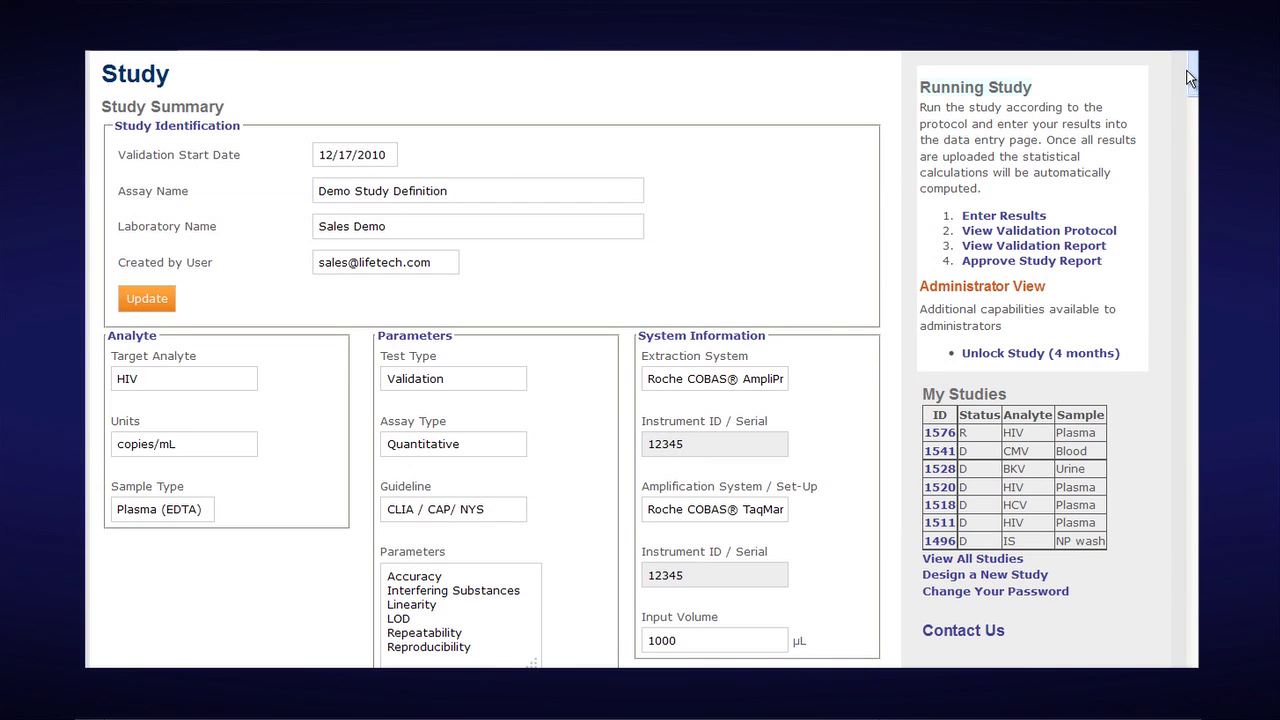
Open the running HIV study's validation report and scroll through its Result Summary and Level Outline.
{"action": "left_click_drag", "start_coordinate": [1190, 78], "coordinate": [1190, 78]}
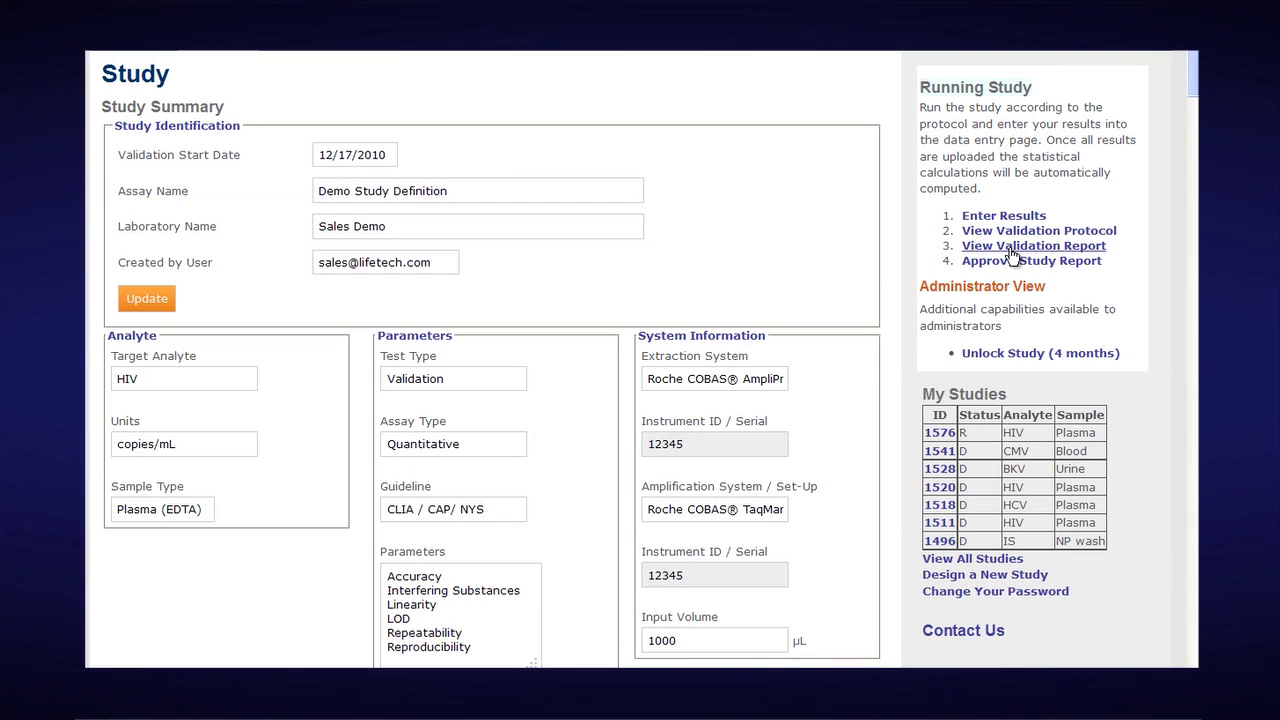
{"action": "left_click", "coordinate": [1014, 251]}
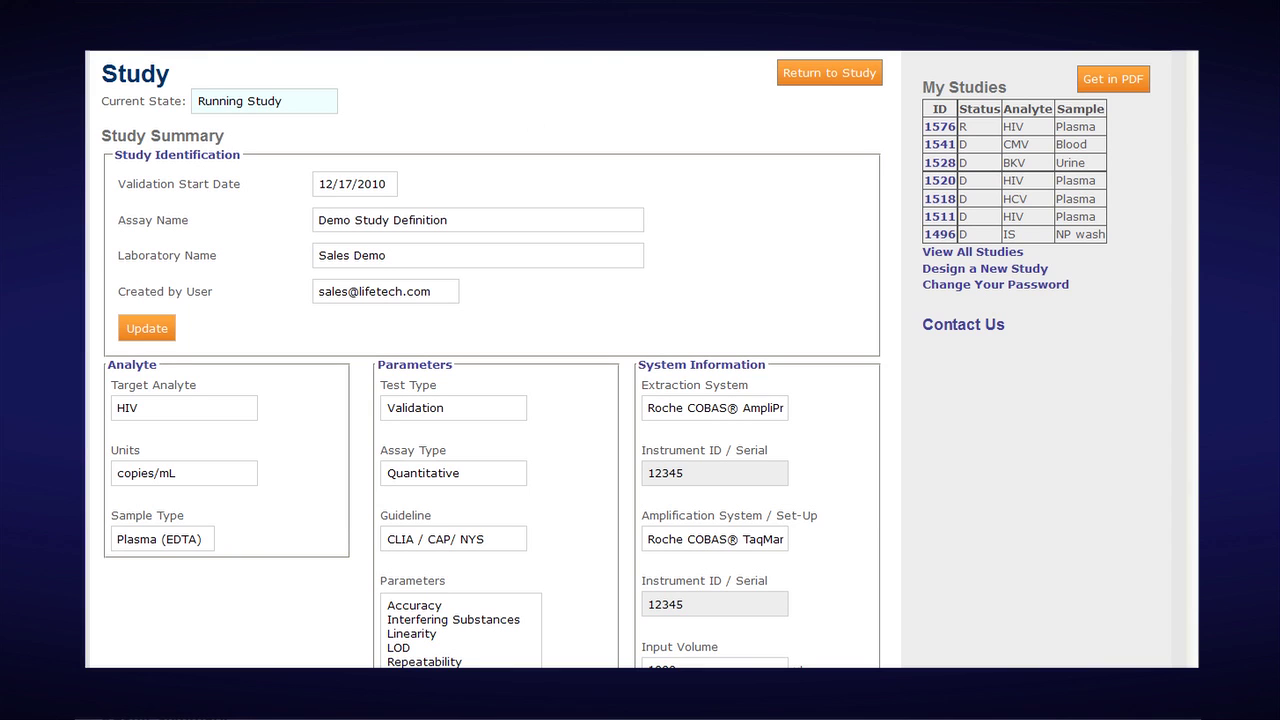
{"action": "scroll", "coordinate": [640, 360], "scroll_direction": "down", "scroll_amount": 1}
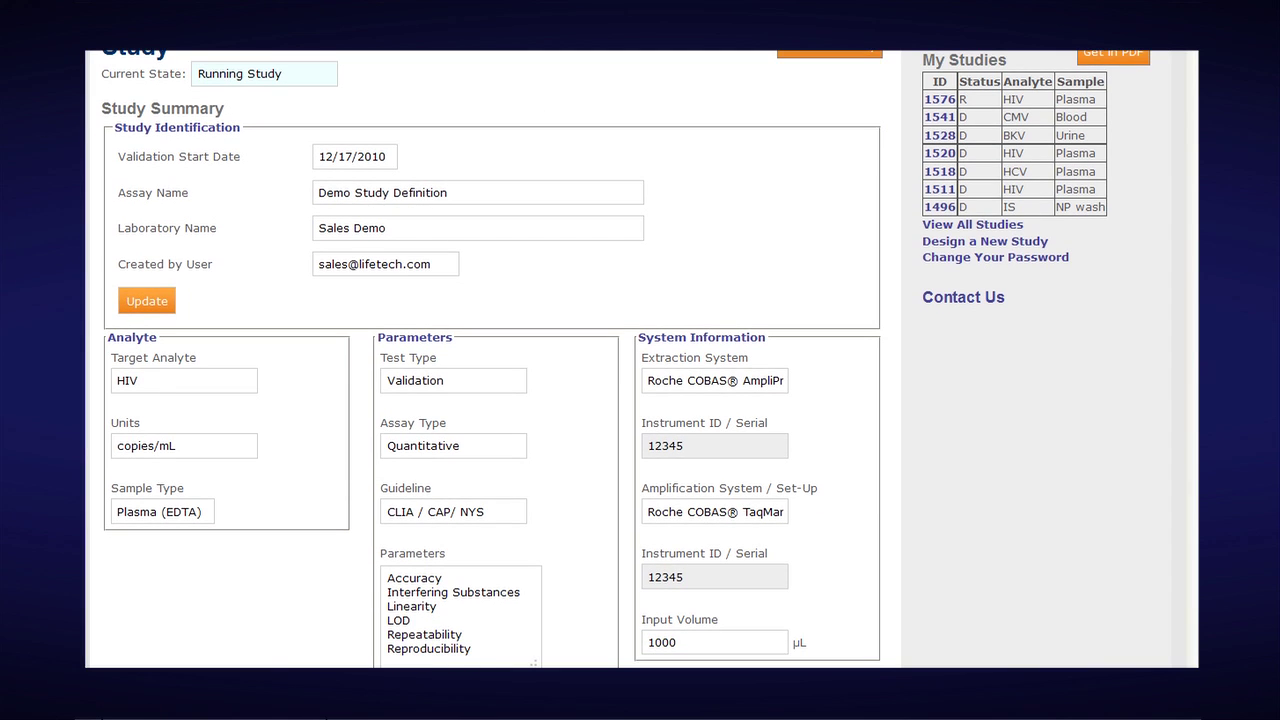
{"action": "scroll", "coordinate": [640, 360], "scroll_direction": "up", "scroll_amount": 1}
{"action": "scroll", "coordinate": [640, 360], "scroll_direction": "down", "scroll_amount": 4}
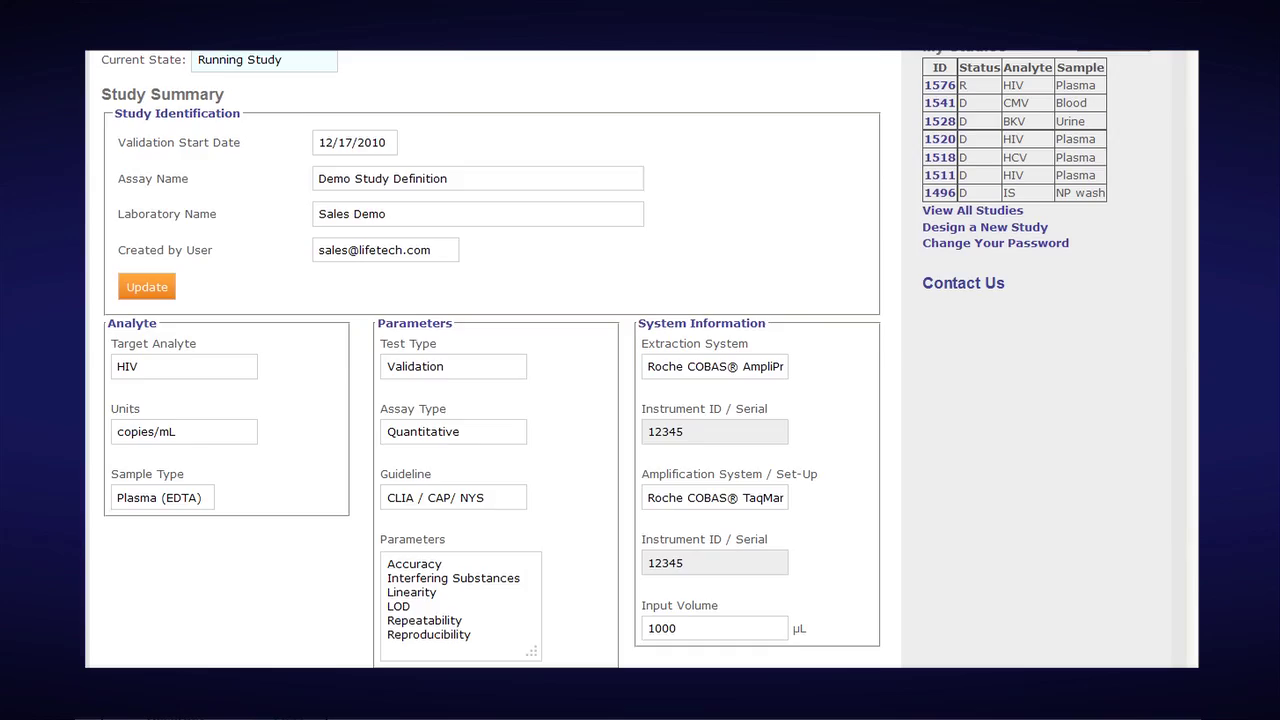
{"action": "scroll", "coordinate": [640, 360], "scroll_direction": "down", "scroll_amount": 5}
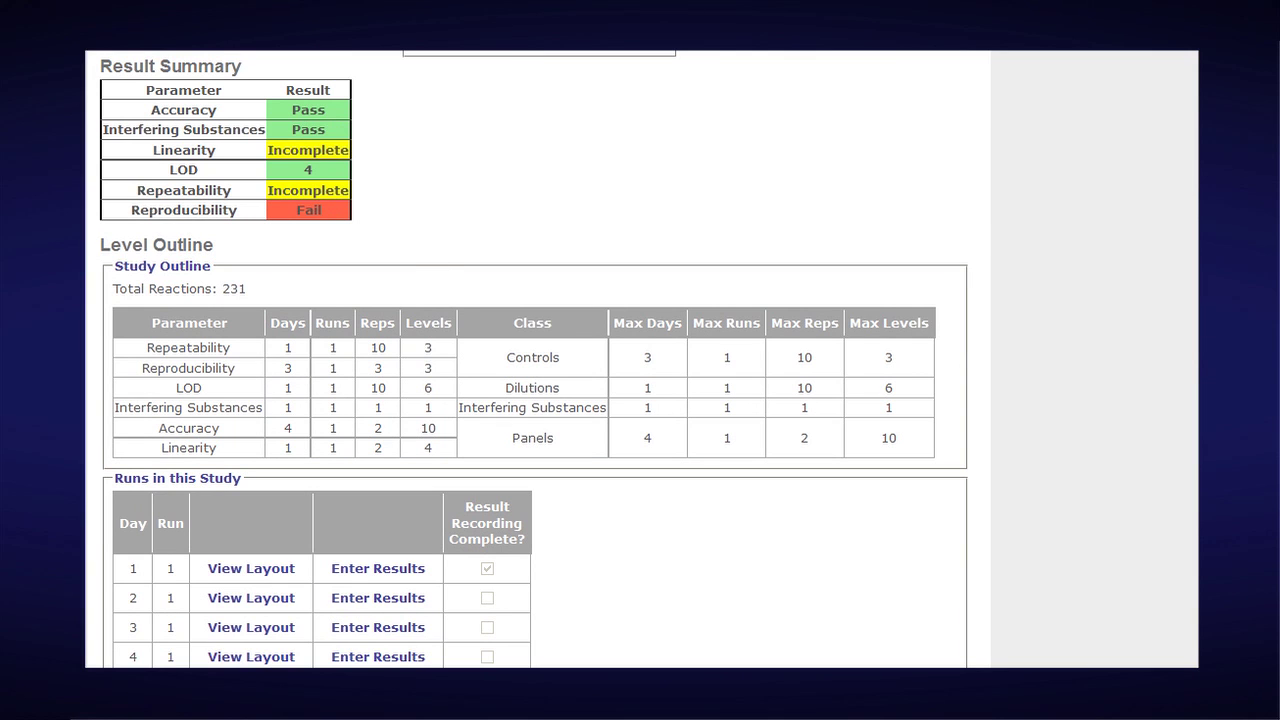
{"action": "scroll", "coordinate": [533, 358], "scroll_direction": "up", "scroll_amount": 10}
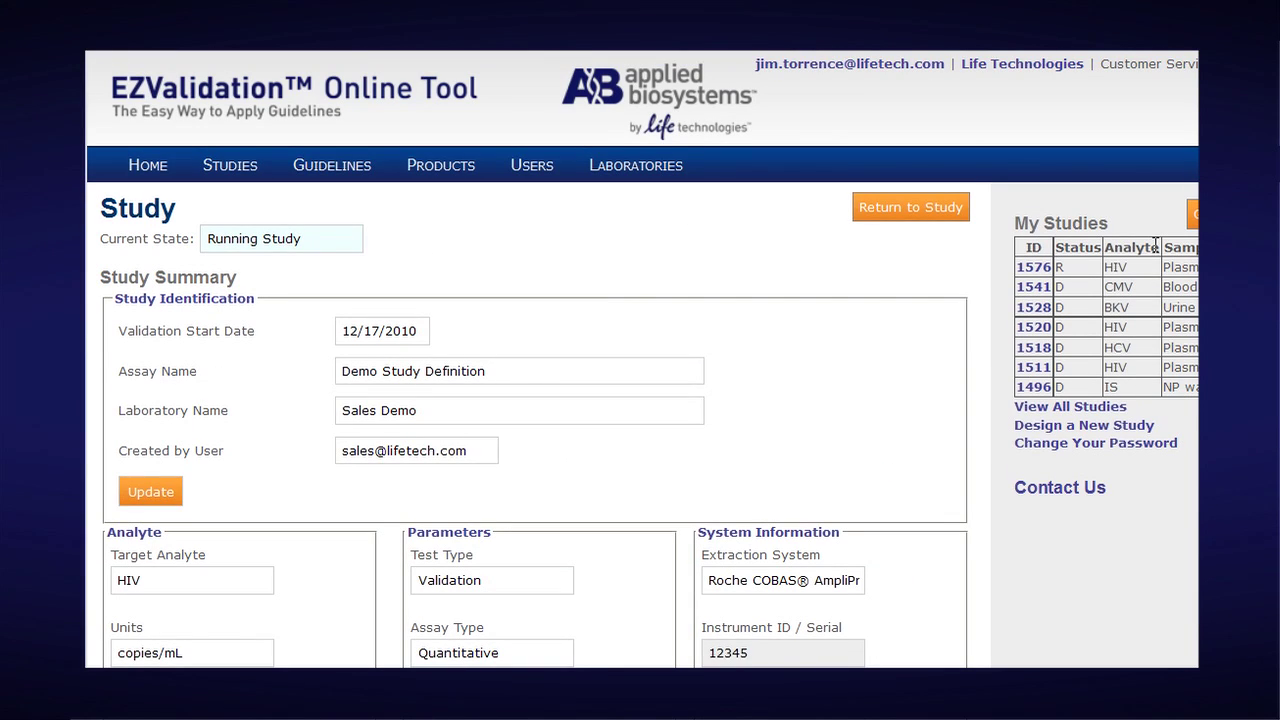
Return to the study page and list all studies, scrolling the Studies table to find Demo Results.
{"action": "left_click", "coordinate": [903, 216]}
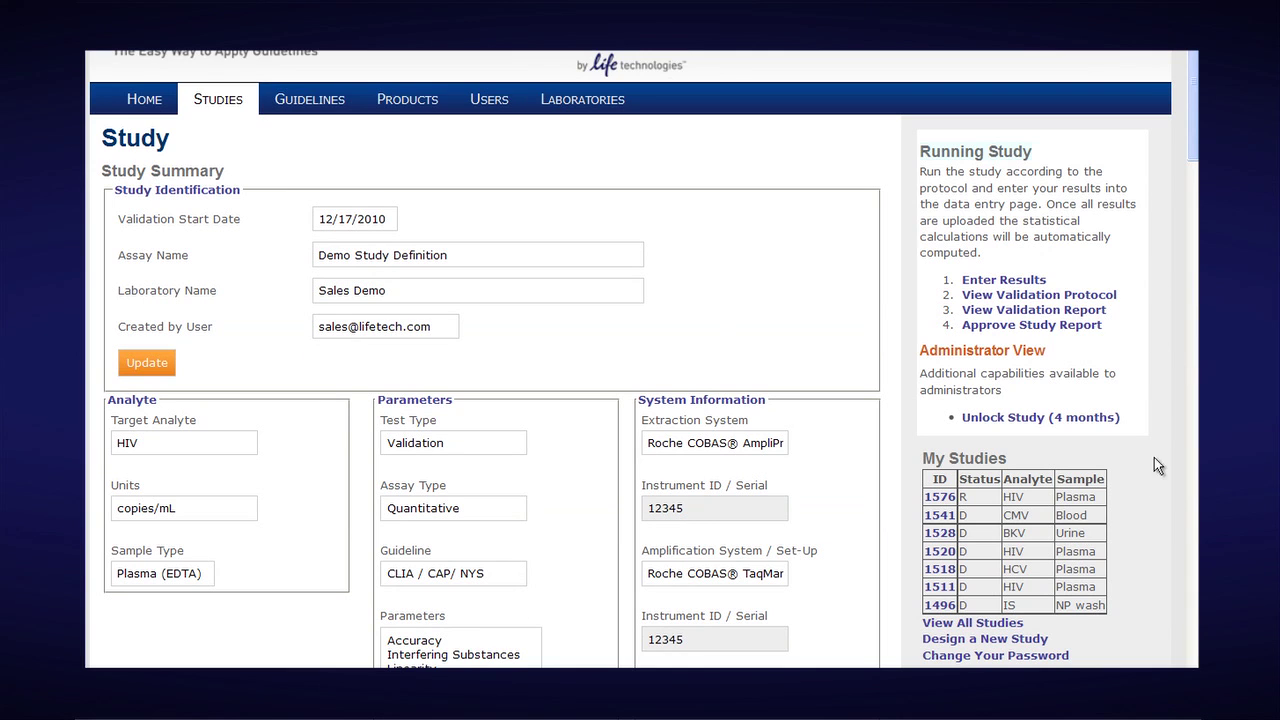
{"action": "left_click", "coordinate": [978, 622]}
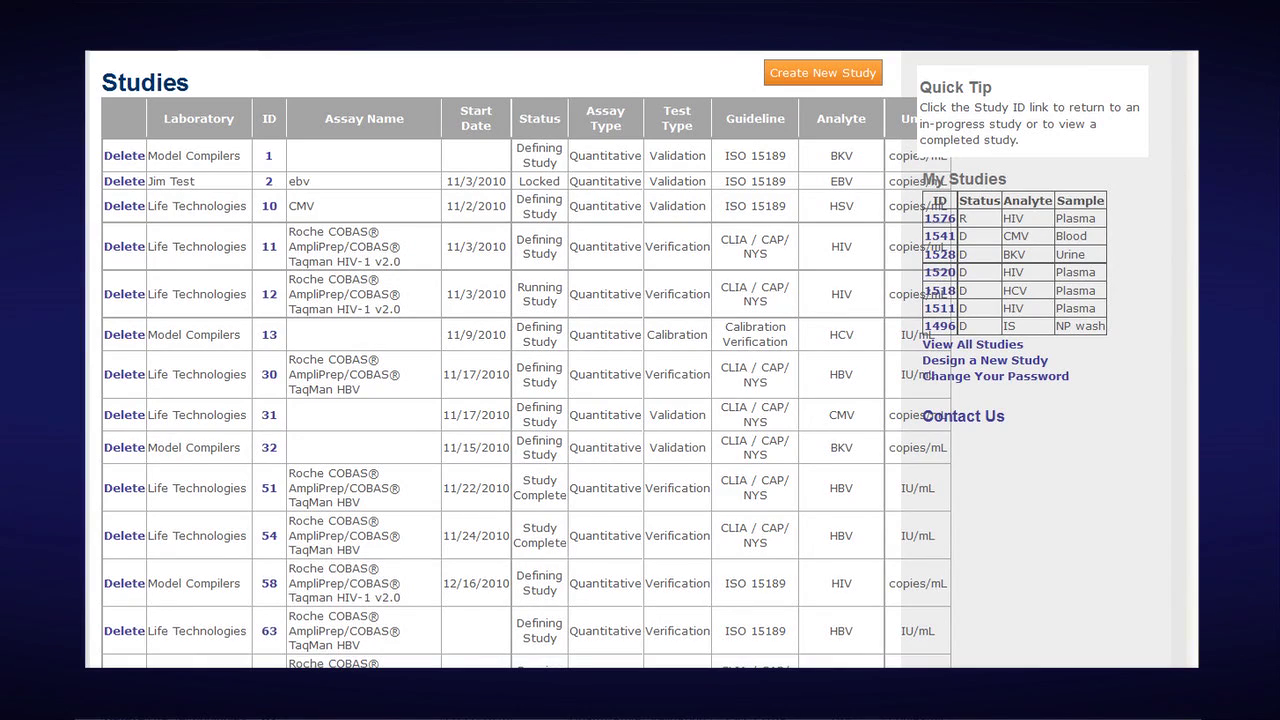
{"action": "scroll", "coordinate": [649, 244], "scroll_direction": "down", "scroll_amount": 20}
{"action": "scroll", "coordinate": [649, 244], "scroll_direction": "up", "scroll_amount": 2}
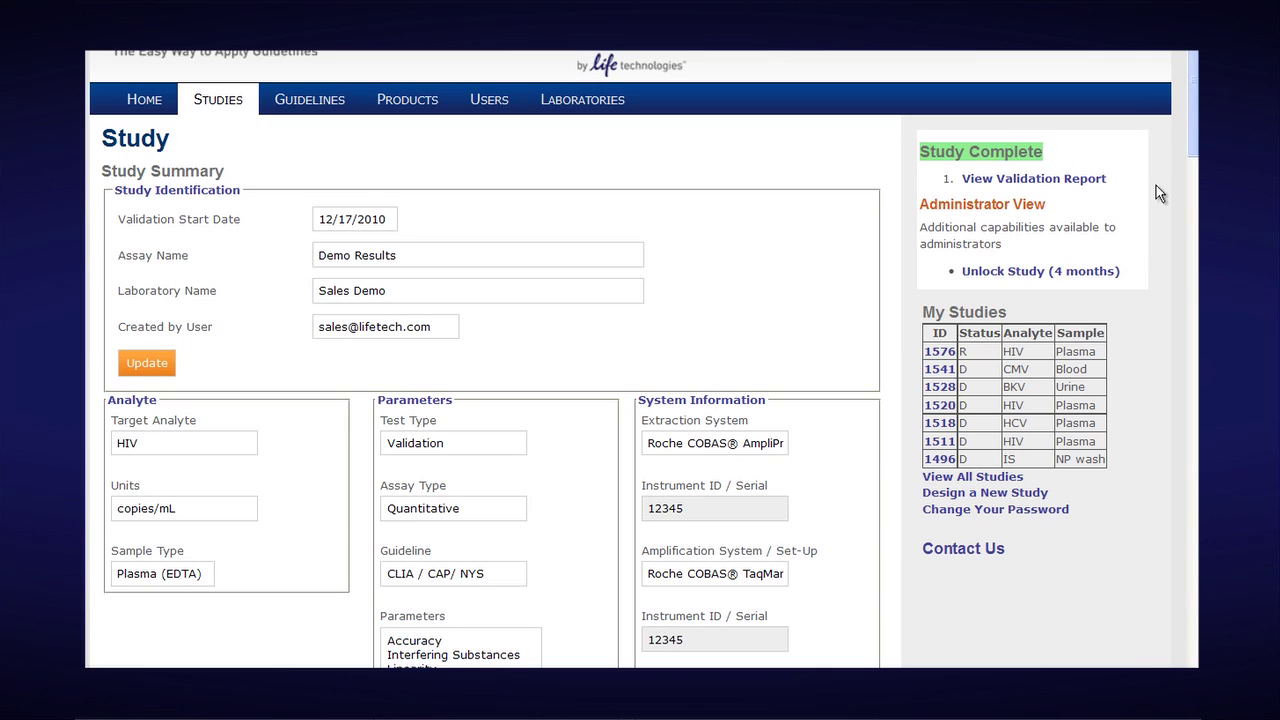
Open the completed Demo Results study's validation report and scroll down to its Result Summary.
{"action": "left_click", "coordinate": [1062, 184]}
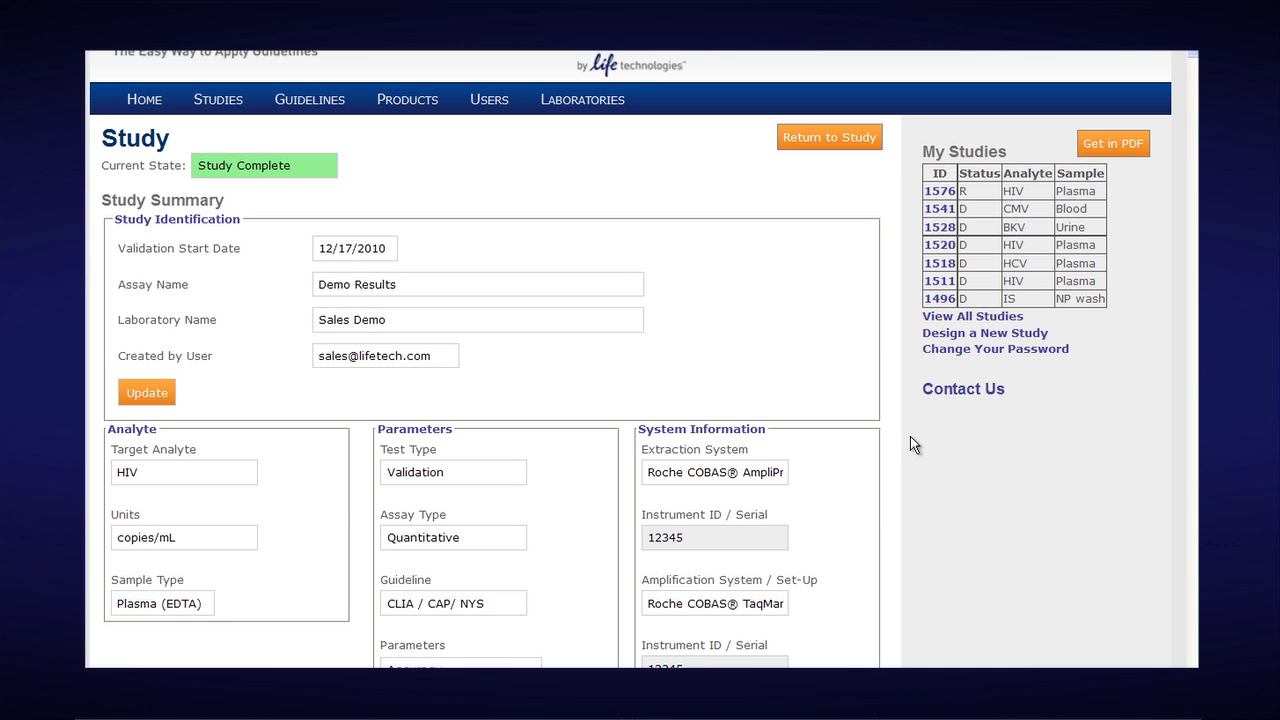
{"action": "left_click_drag", "start_coordinate": [1192, 60], "coordinate": [1171, 100]}
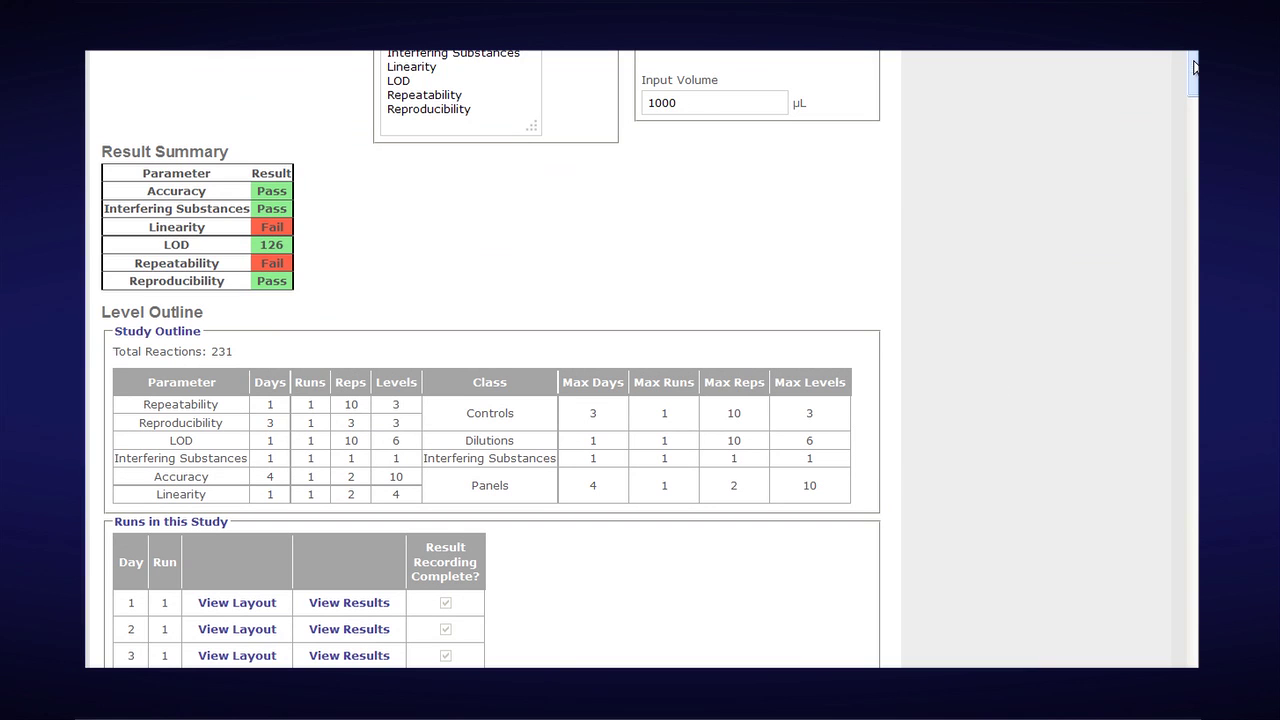
Scroll the report through Level Outline, Product Summary and Product Levels to the Parameters section.
{"action": "left_click_drag", "start_coordinate": [1193, 67], "coordinate": [1193, 82]}
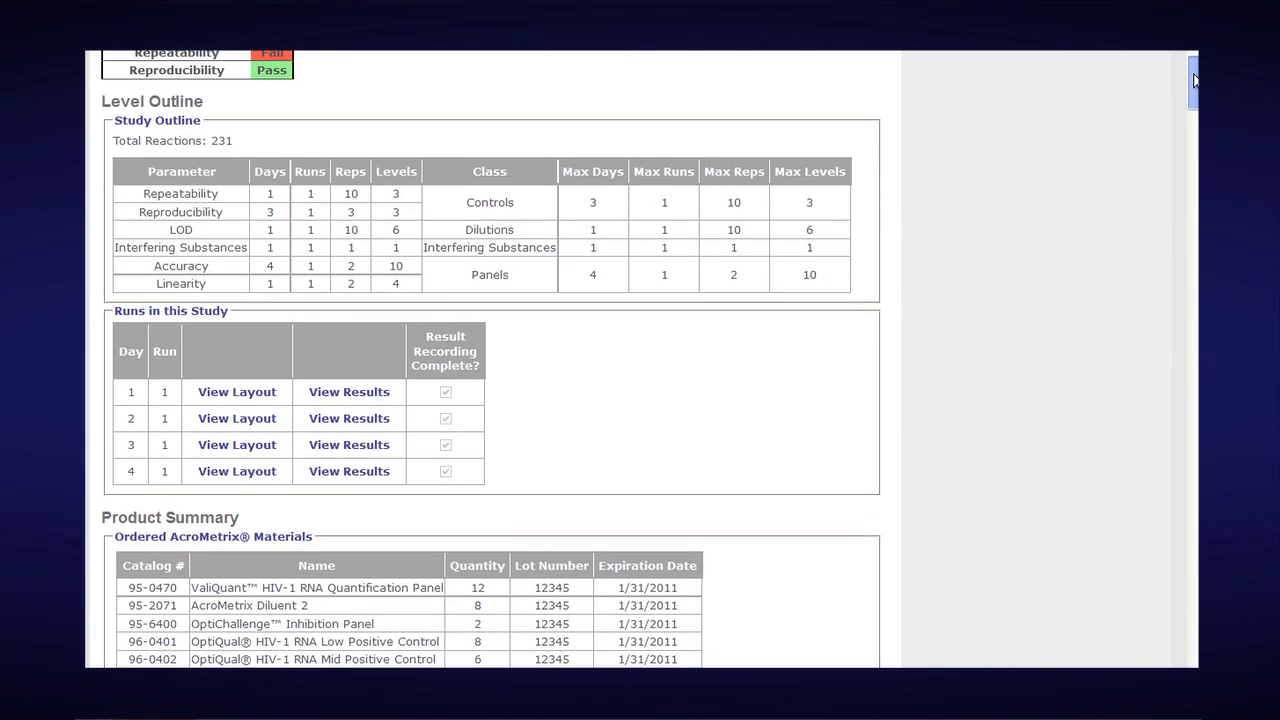
{"action": "left_click_drag", "start_coordinate": [1187, 97], "coordinate": [1175, 127]}
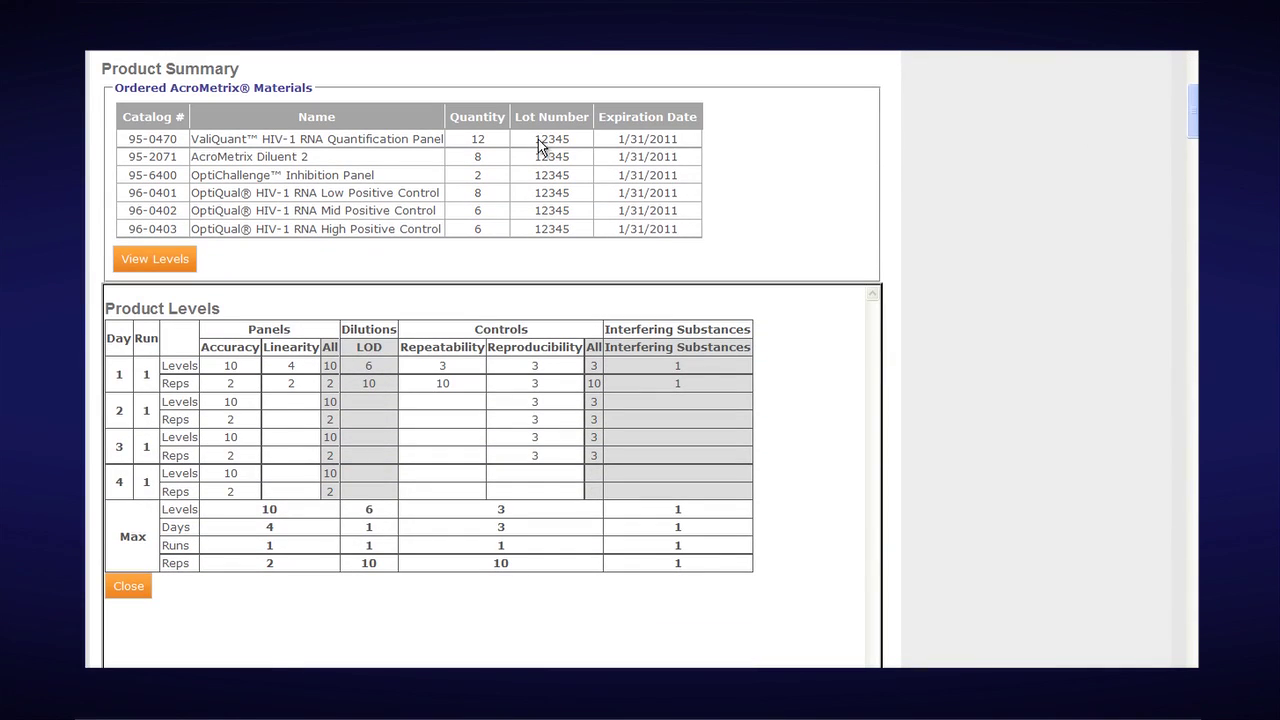
{"action": "left_click_drag", "start_coordinate": [1194, 124], "coordinate": [1194, 166]}
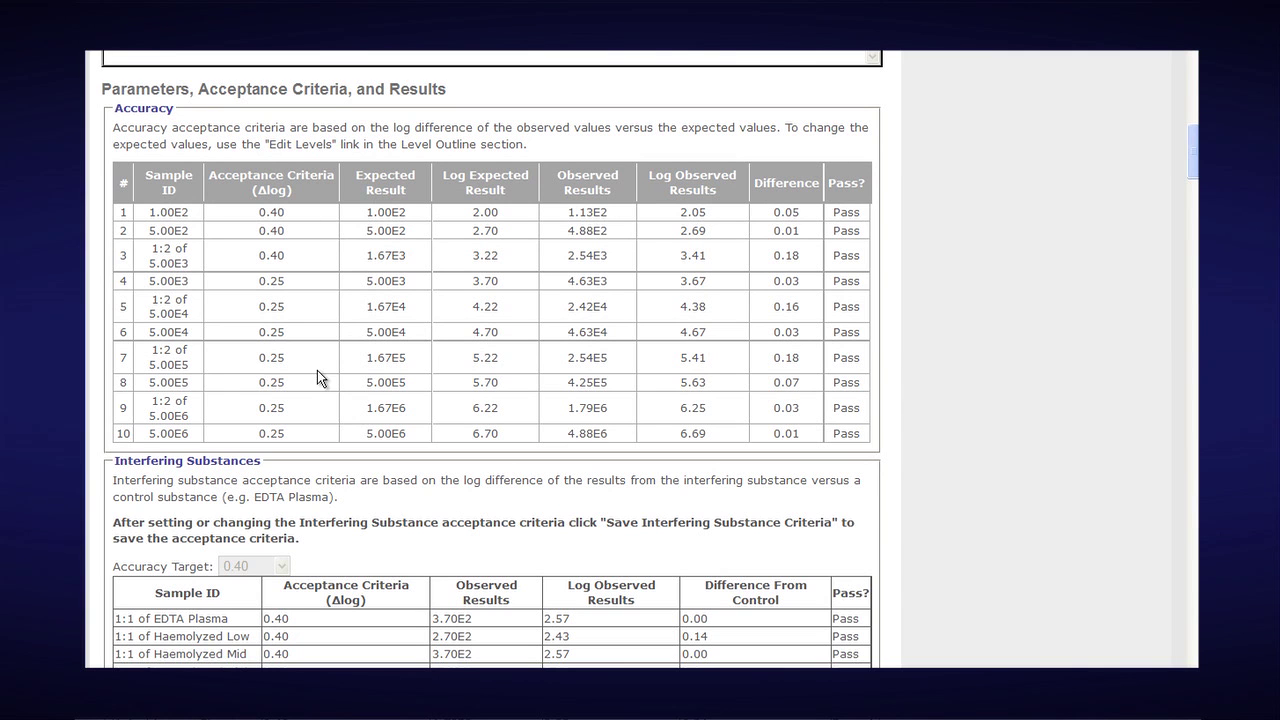
Scroll through Accuracy, Interfering Substances, Linearity, Personnel and Materials, and Notes to the Raw Data table.
{"action": "left_click_drag", "start_coordinate": [1191, 132], "coordinate": [1188, 160]}
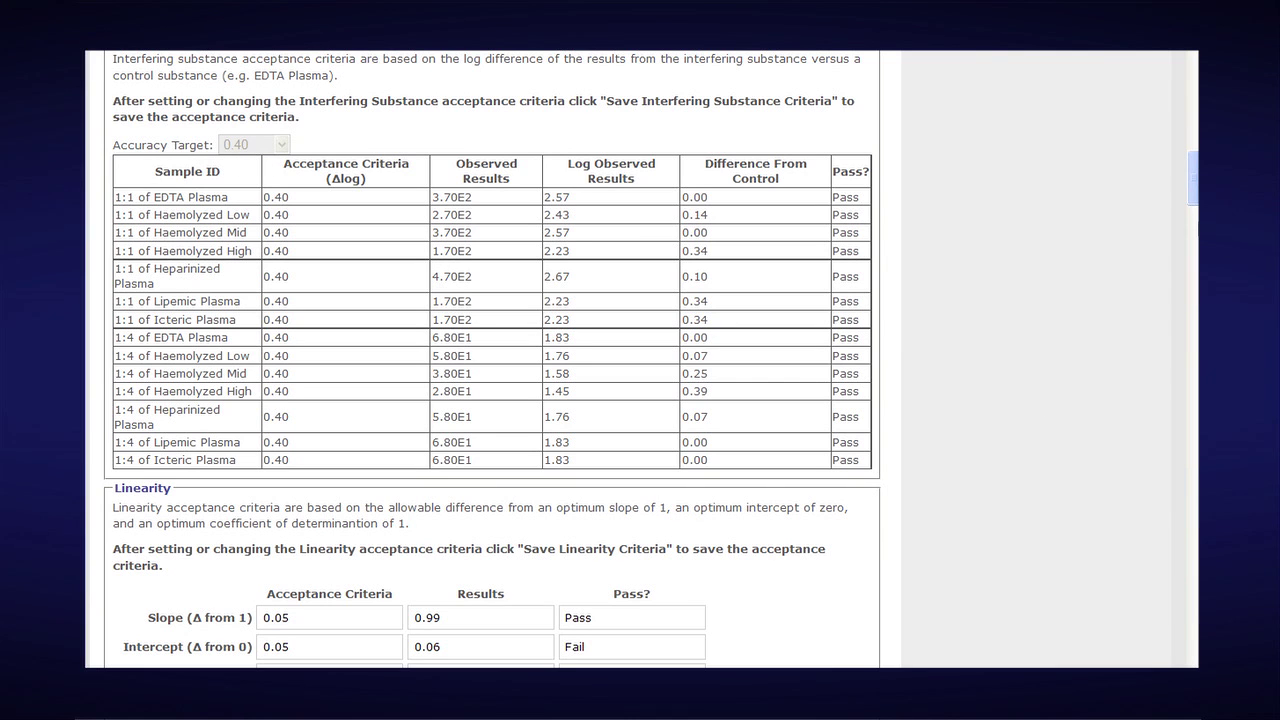
{"action": "scroll", "coordinate": [1186, 206], "scroll_direction": "down", "scroll_amount": 4}
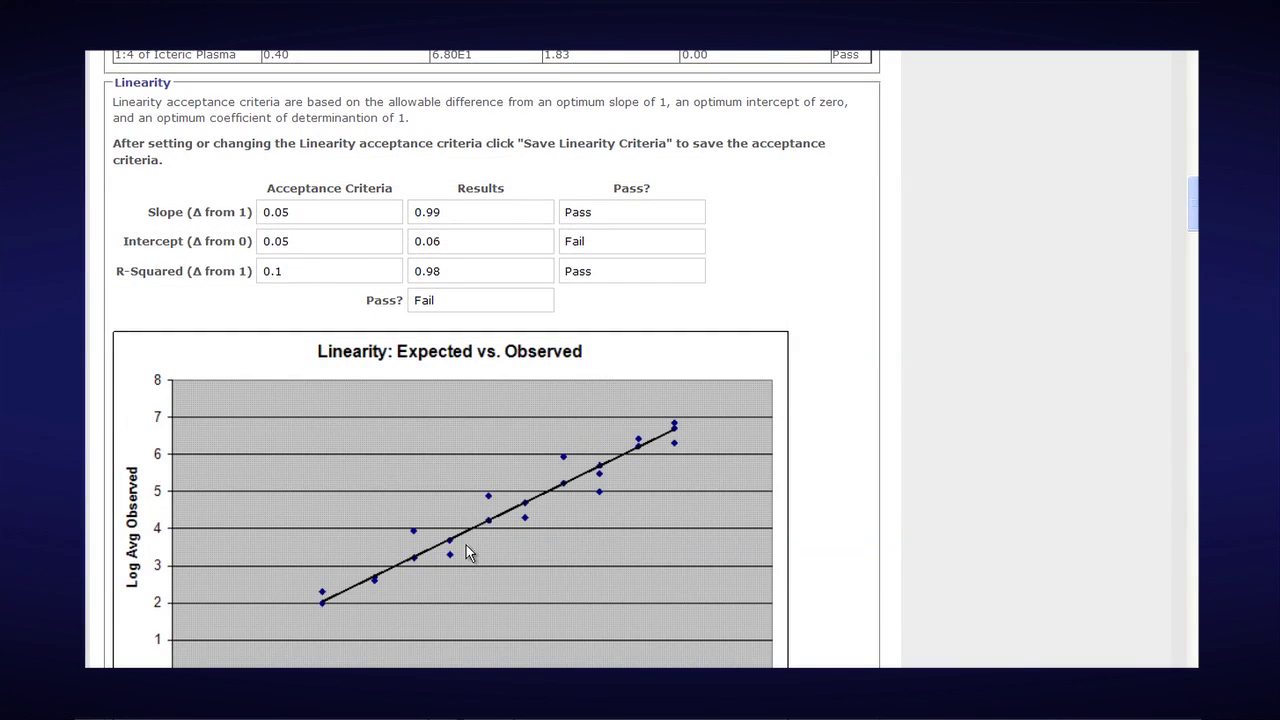
{"action": "scroll", "coordinate": [1120, 300], "scroll_direction": "down", "scroll_amount": 6}
{"action": "scroll", "coordinate": [1176, 258], "scroll_direction": "down", "scroll_amount": 8}
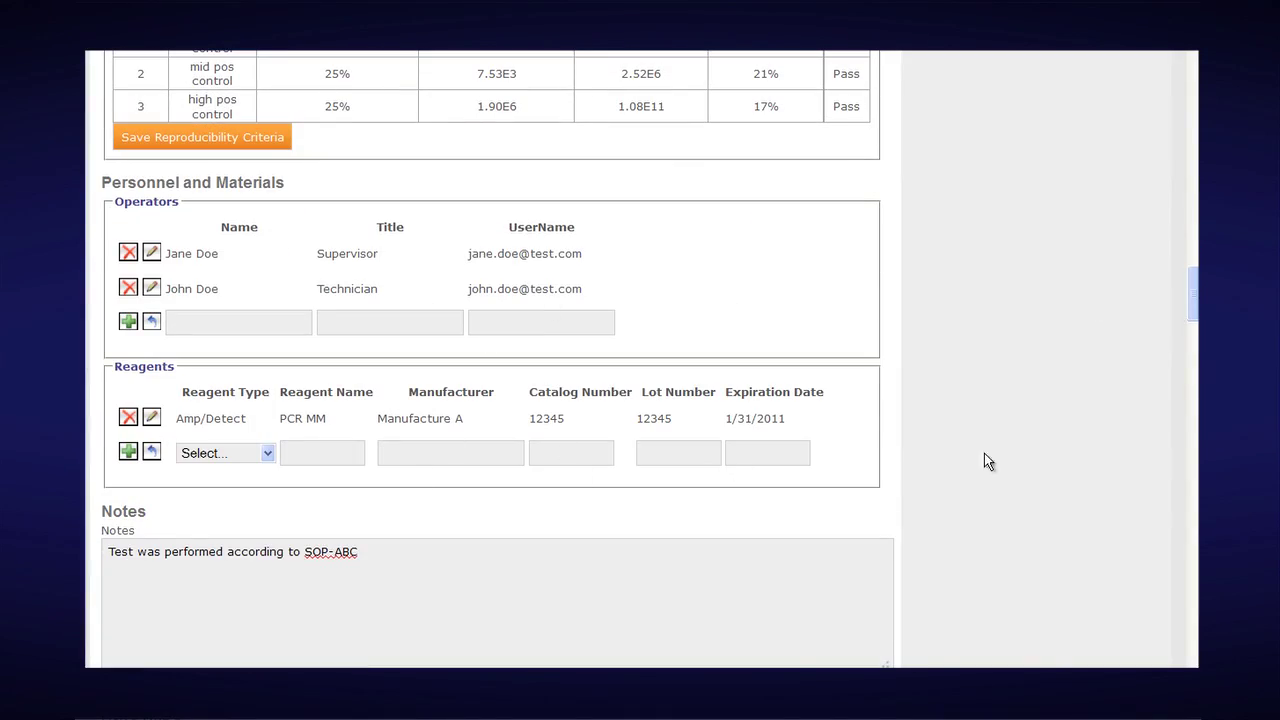
{"action": "scroll", "coordinate": [984, 453], "scroll_direction": "down", "scroll_amount": 8}
{"action": "left_click_drag", "start_coordinate": [1192, 124], "coordinate": [1192, 127]}
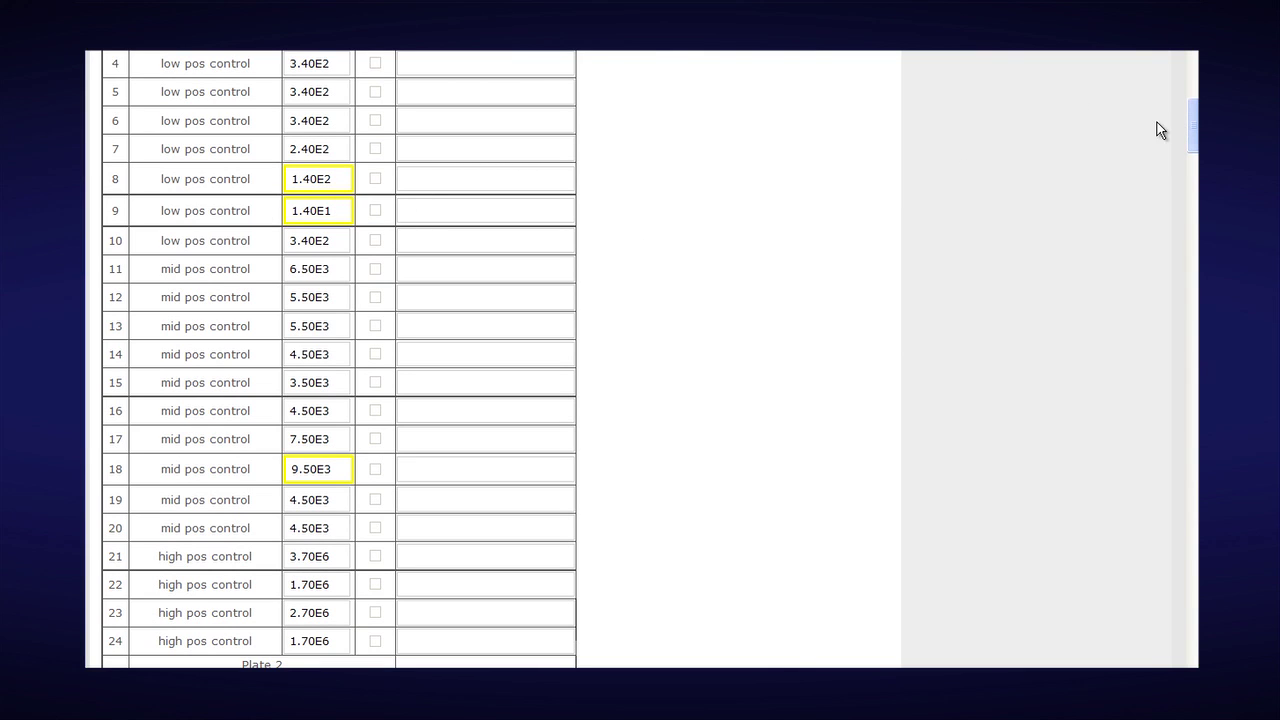
Scroll down to the report's Signatures section and back up to the top.
{"action": "left_click_drag", "start_coordinate": [1192, 125], "coordinate": [1137, 637]}
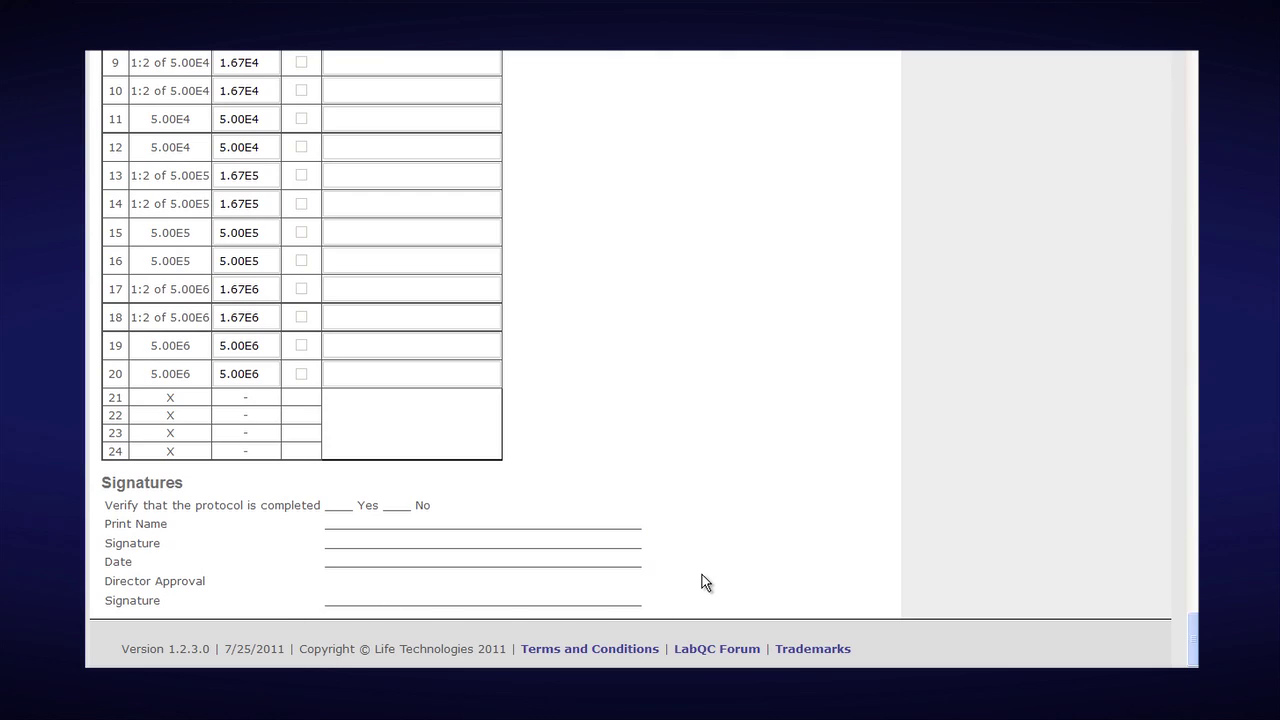
{"action": "left_click_drag", "start_coordinate": [1191, 625], "coordinate": [1192, 150]}
{"action": "scroll", "coordinate": [815, 229], "scroll_direction": "up", "scroll_amount": 15}
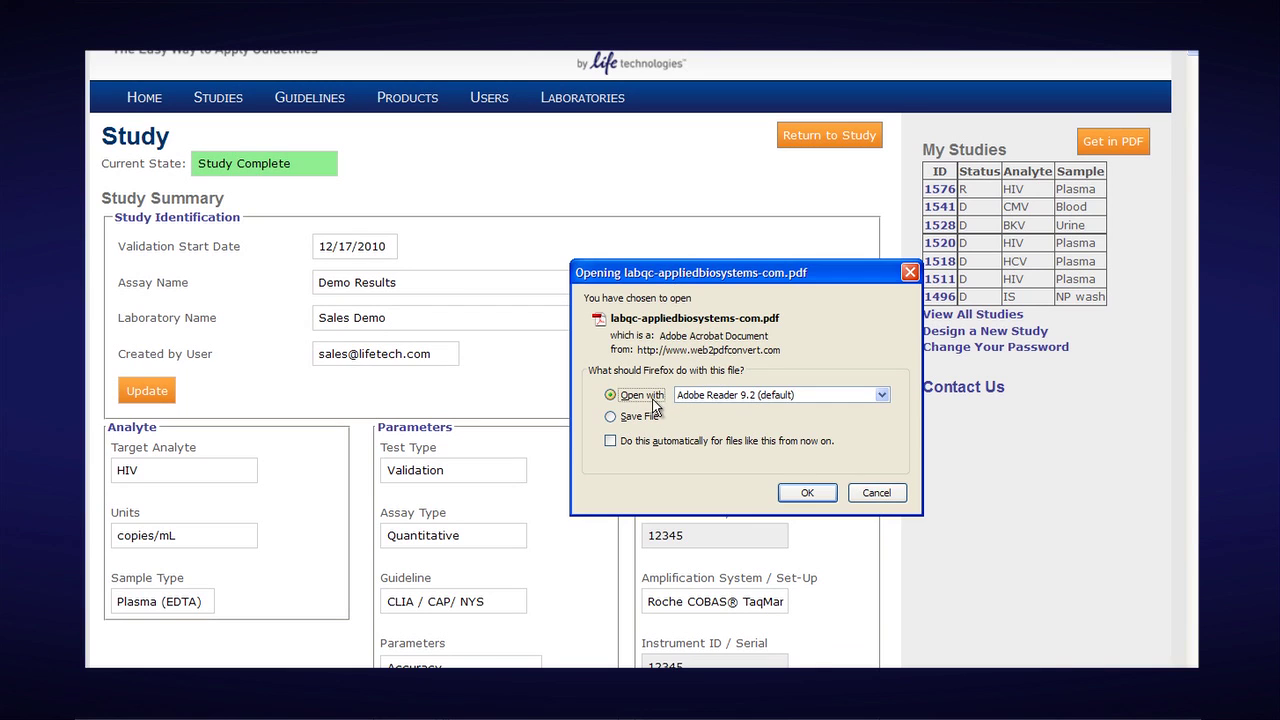
Open labqc-appliedbiosystems-com.pdf with Adobe Reader 9.2 (default) instead of saving it to disk.
{"action": "left_click", "coordinate": [611, 418]}
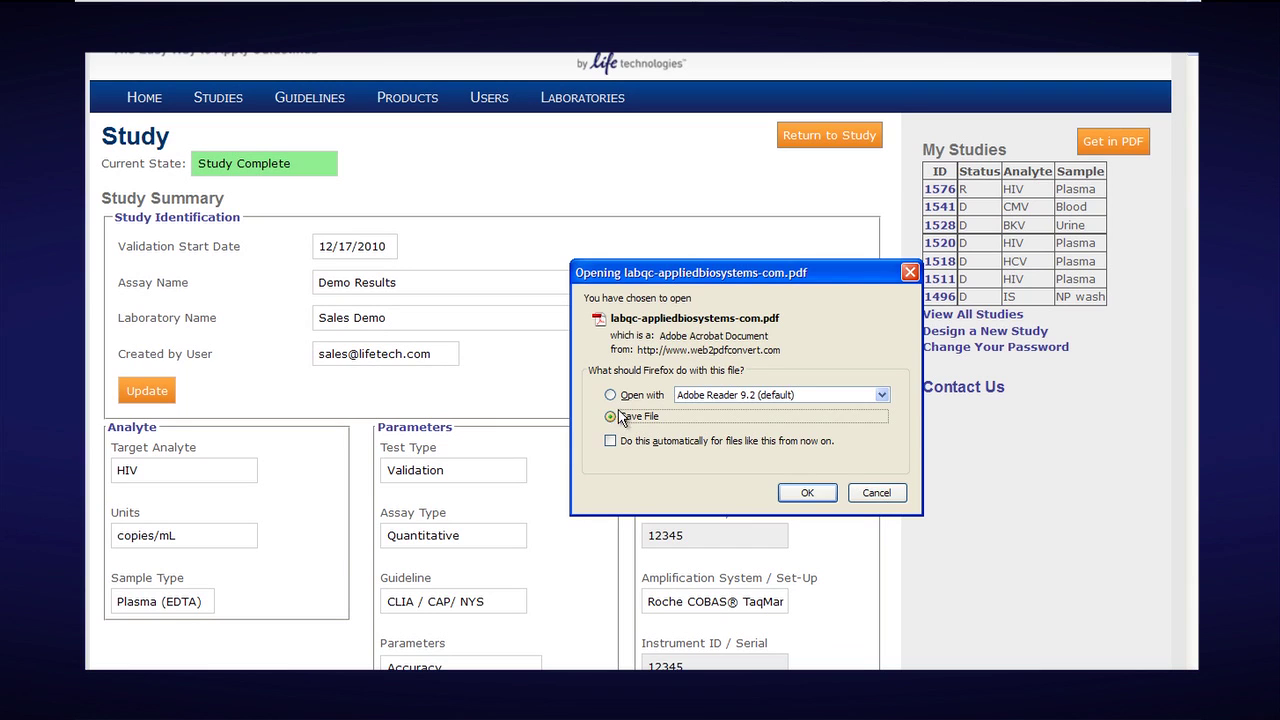
{"action": "left_click", "coordinate": [610, 395]}
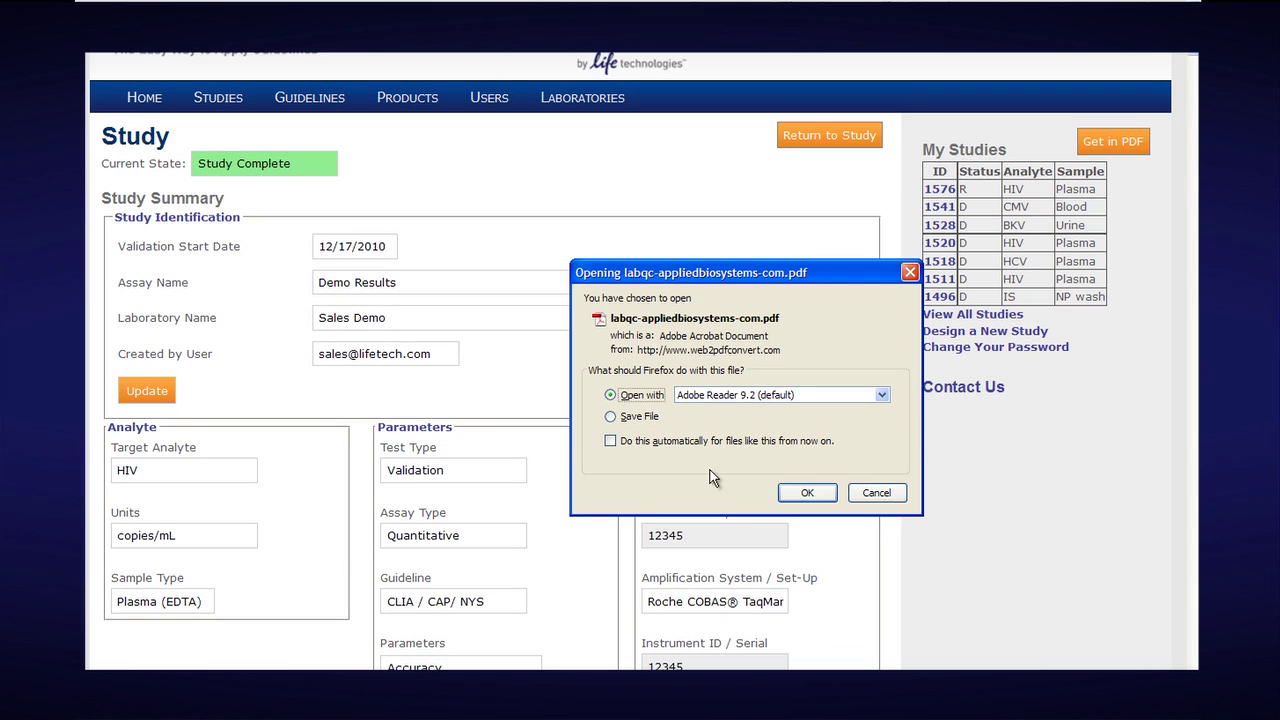
{"action": "left_click", "coordinate": [806, 496]}
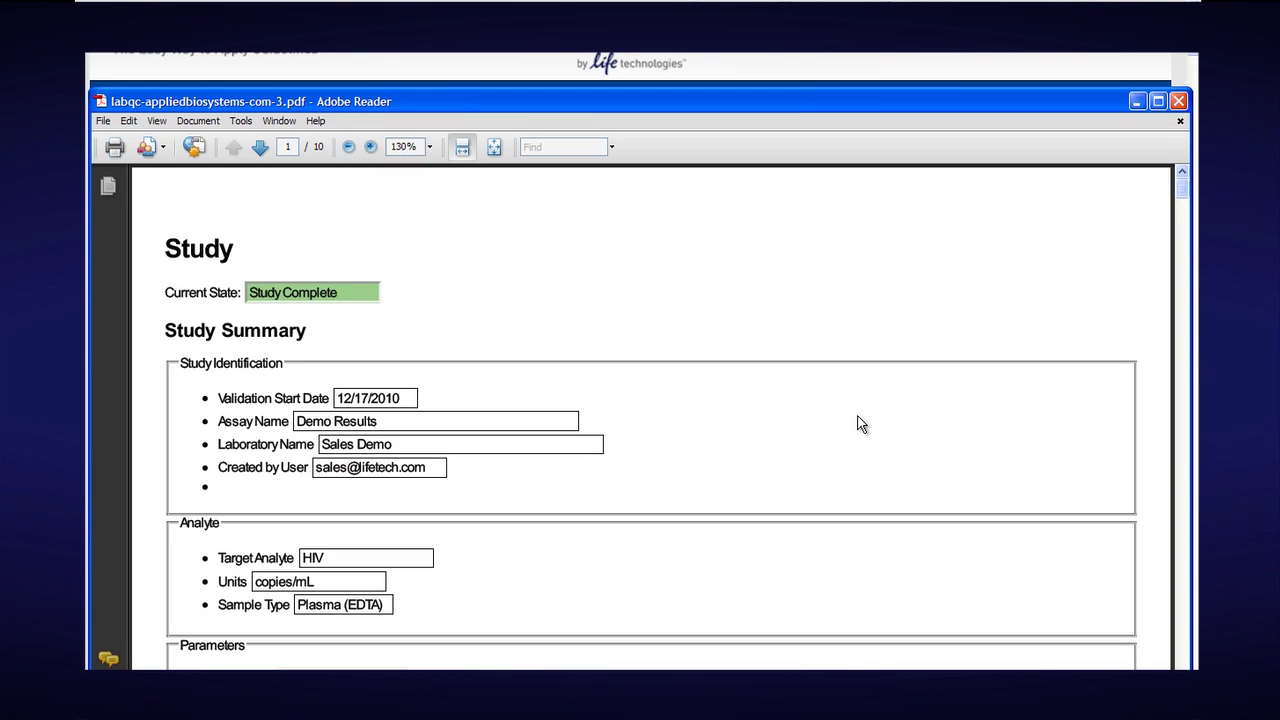
Maximize the Adobe Reader window and scroll through the first pages of the 10-page report.
{"action": "left_click", "coordinate": [1157, 101]}
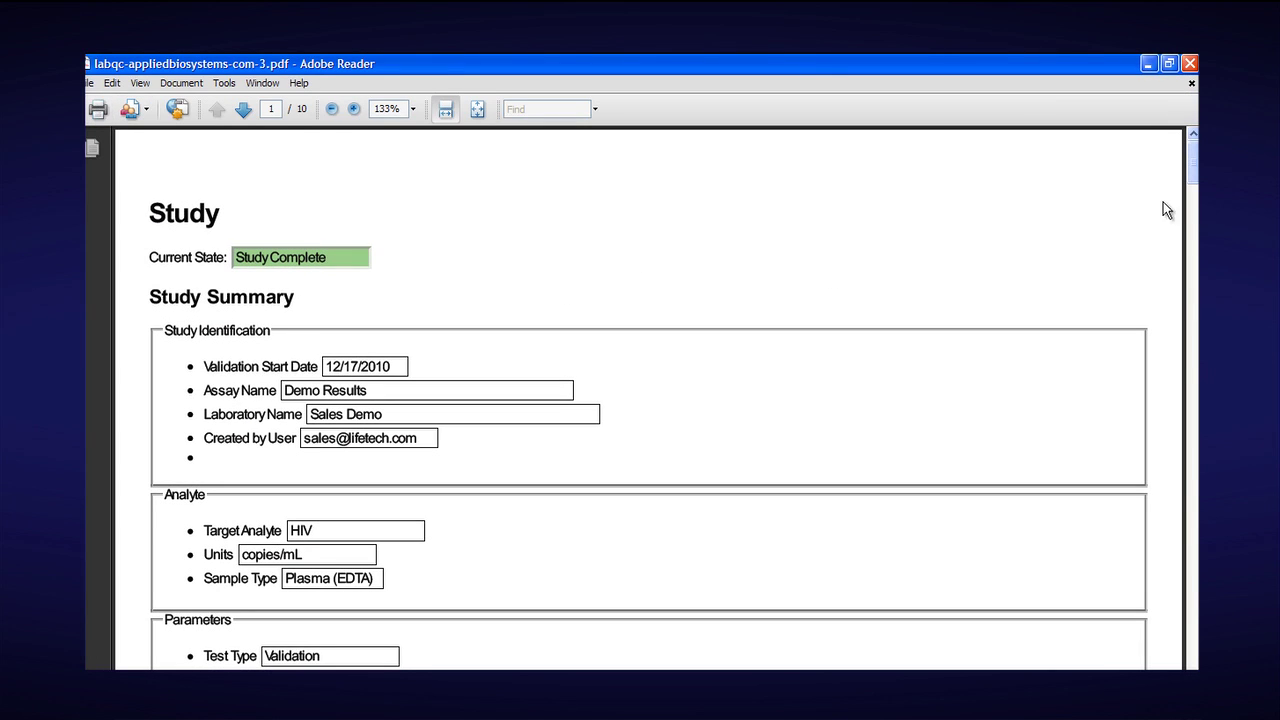
{"action": "scroll", "coordinate": [1193, 174], "scroll_direction": "down", "scroll_amount": 3}
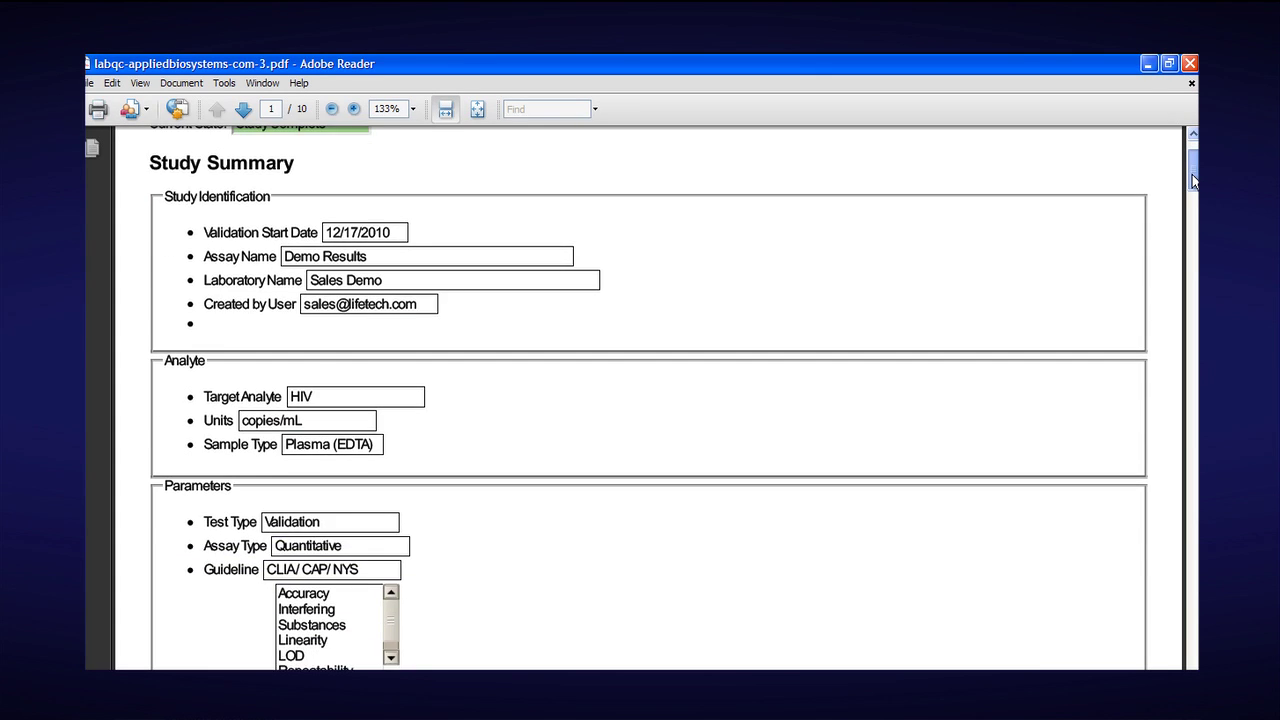
{"action": "scroll", "coordinate": [1193, 178], "scroll_direction": "down", "scroll_amount": 4}
{"action": "mouse_move", "coordinate": [1192, 184]}
{"action": "left_mouse_down"}
{"action": "mouse_move", "coordinate": [1190, 450]}
{"action": "mouse_move", "coordinate": [1191, 183]}
{"action": "mouse_move", "coordinate": [1177, 187]}
{"action": "left_mouse_up"}
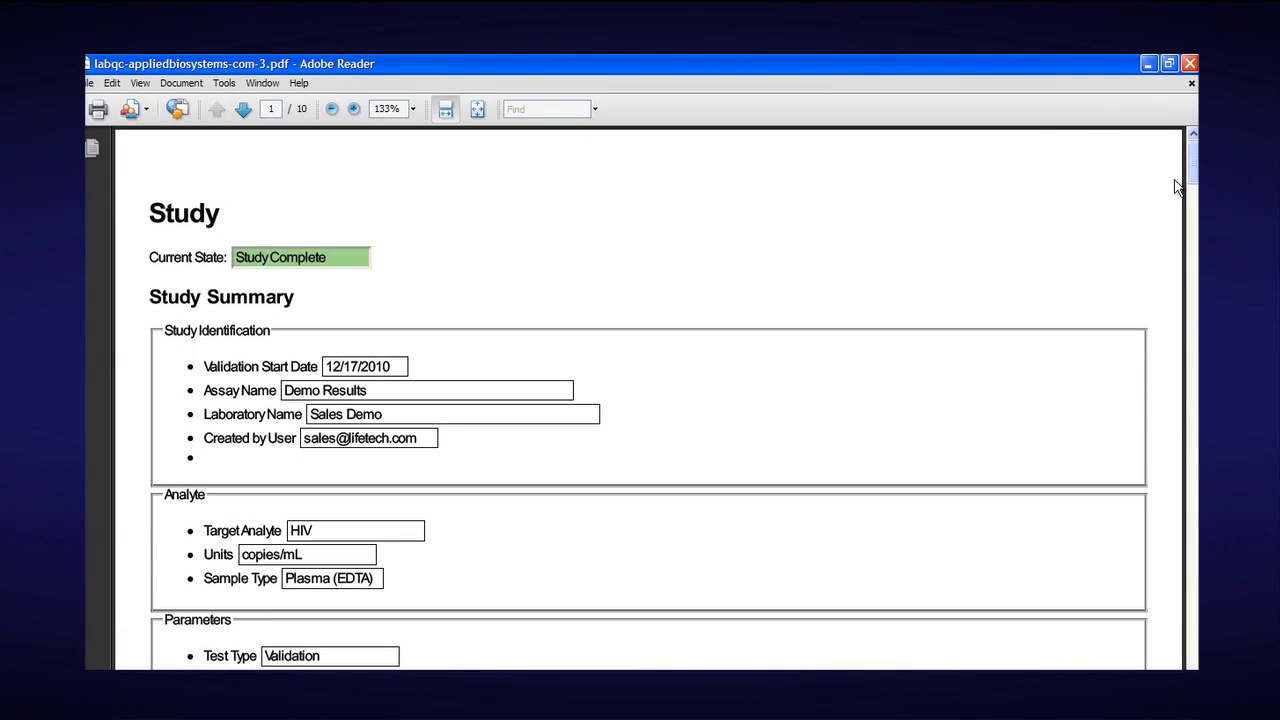
Close Adobe Reader and the Firefox Downloads window.
{"action": "left_click", "coordinate": [1189, 65]}
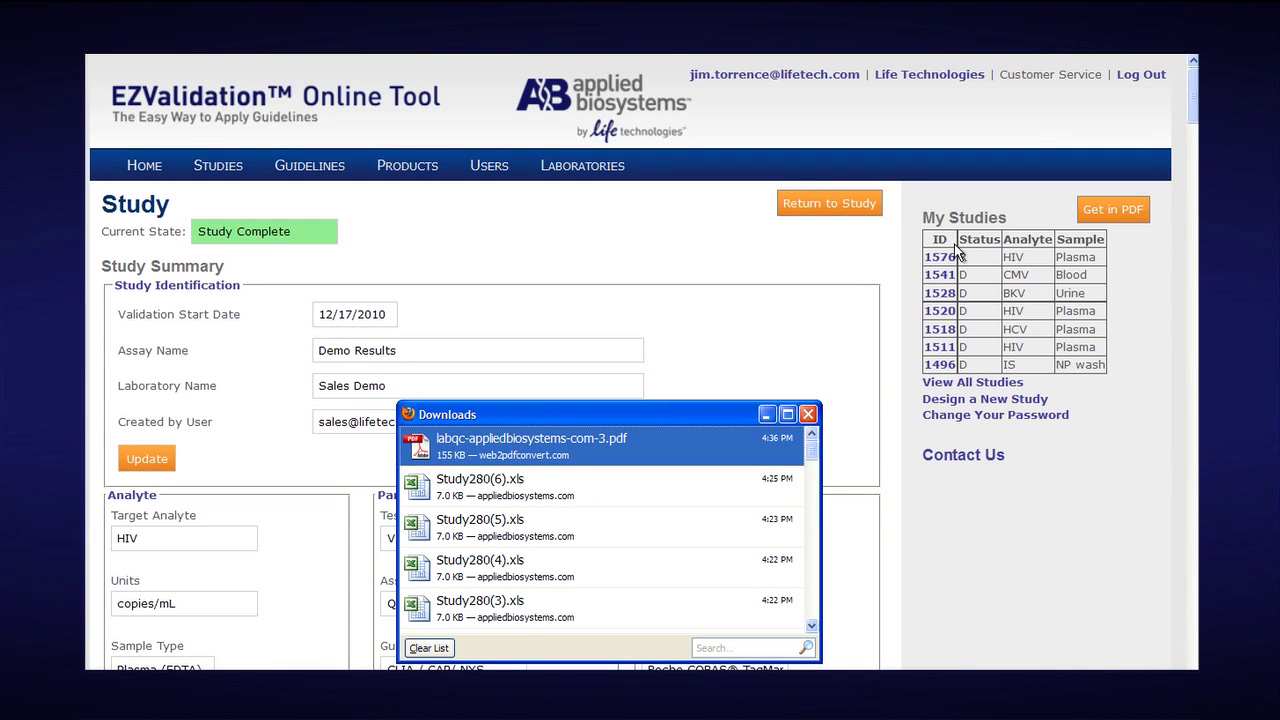
{"action": "left_click", "coordinate": [808, 414]}
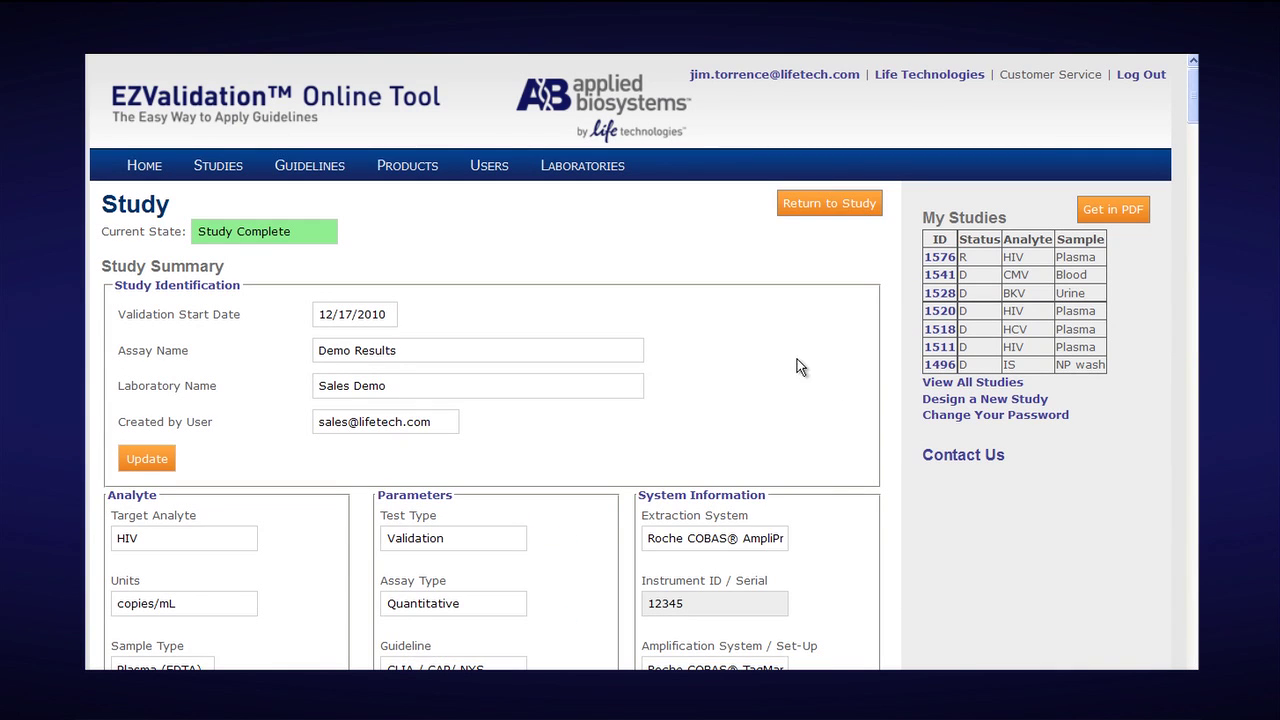